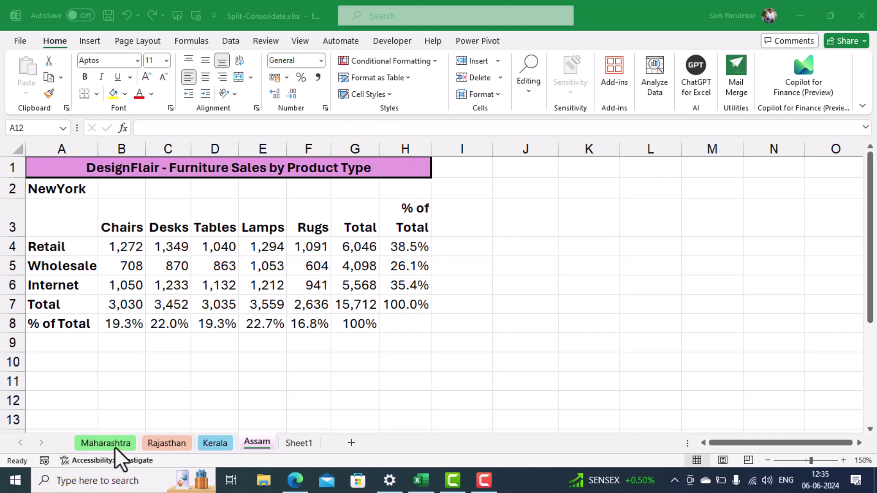
- Browse the Rajasthan, Kerala and Assam sheets, then return to the Maharashtra sheet
left_click(115, 448)
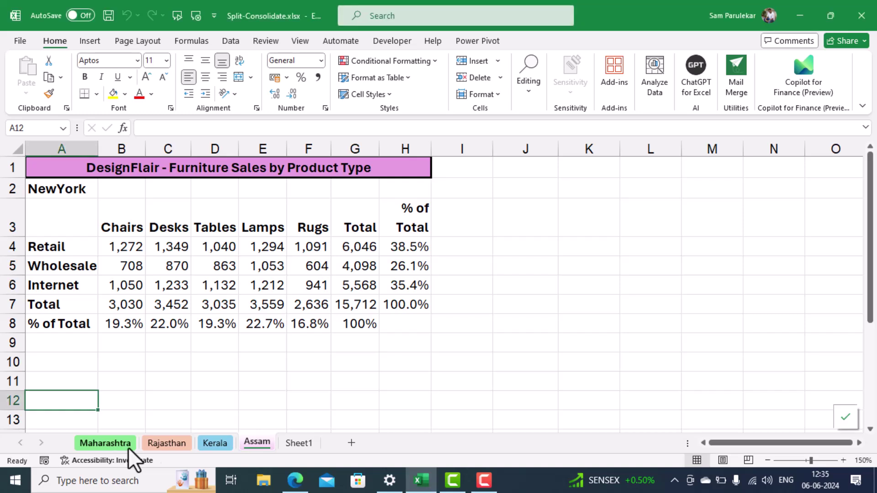
left_click(173, 451)
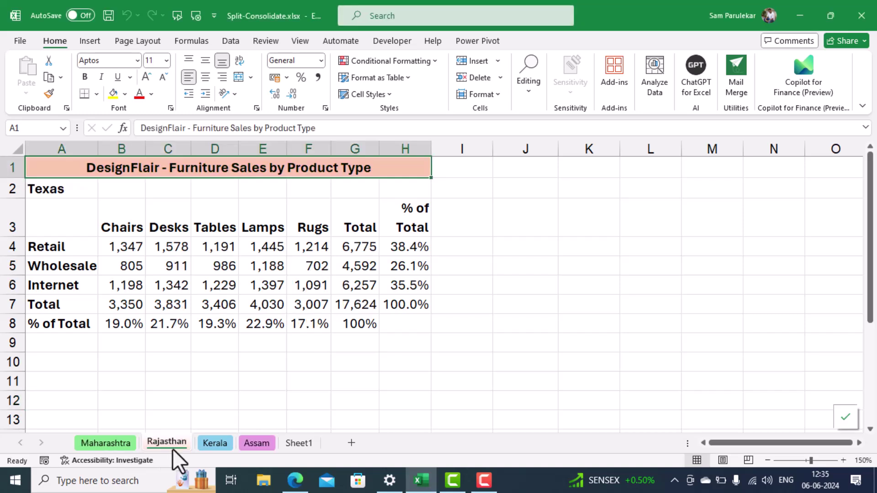
left_click(219, 450)
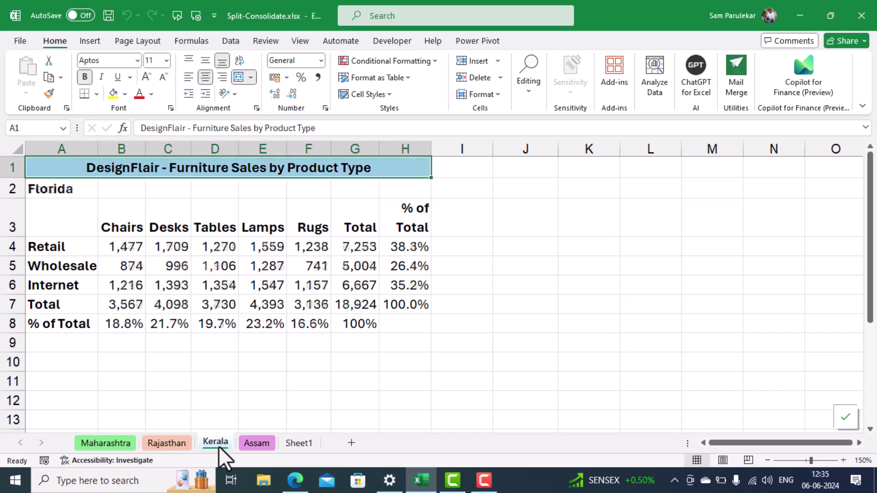
left_click(255, 445)
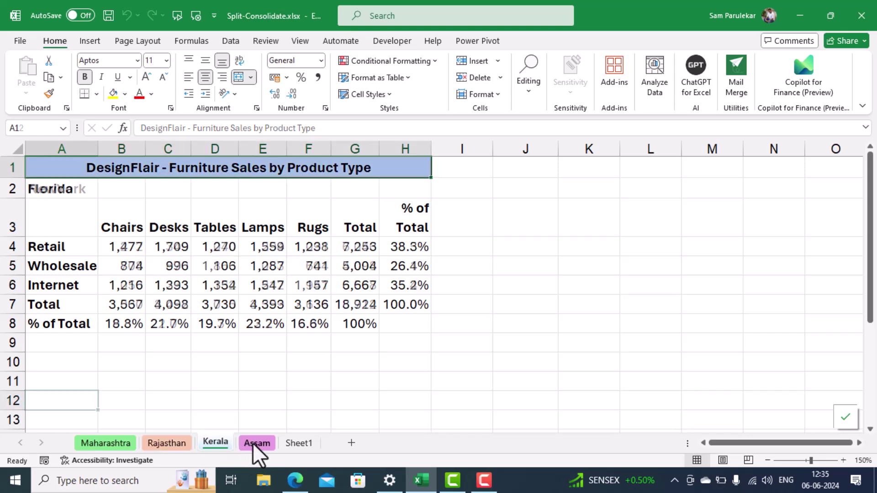
left_click(111, 444)
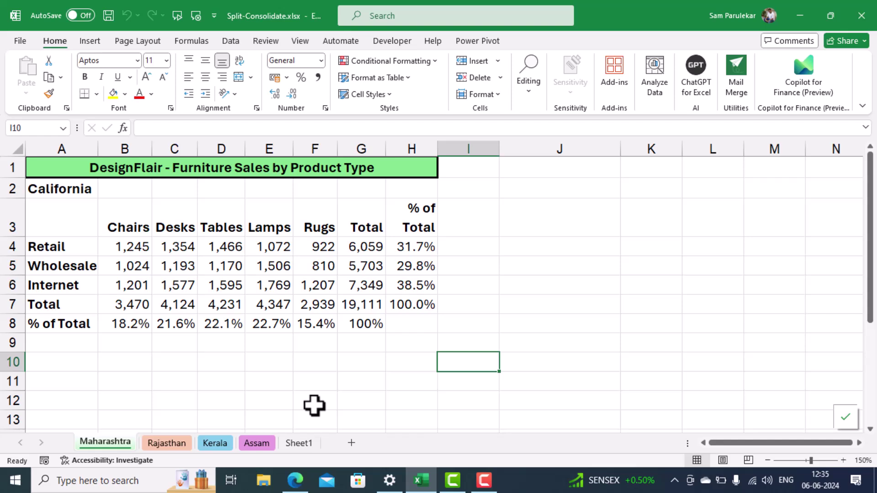
- Create two more blank workbooks with Ctrl+N so that Book4 and Book5 are open
key("ctrl+n")
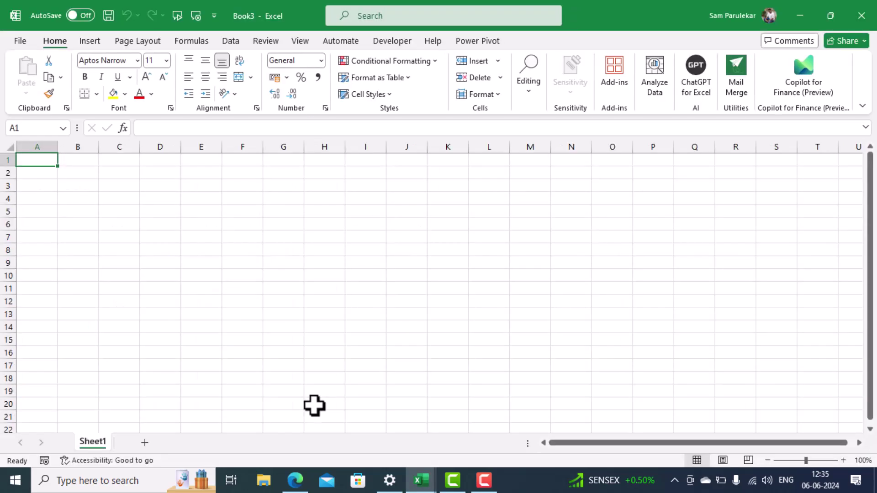
key("ctrl+n")
key("ctrl+n")
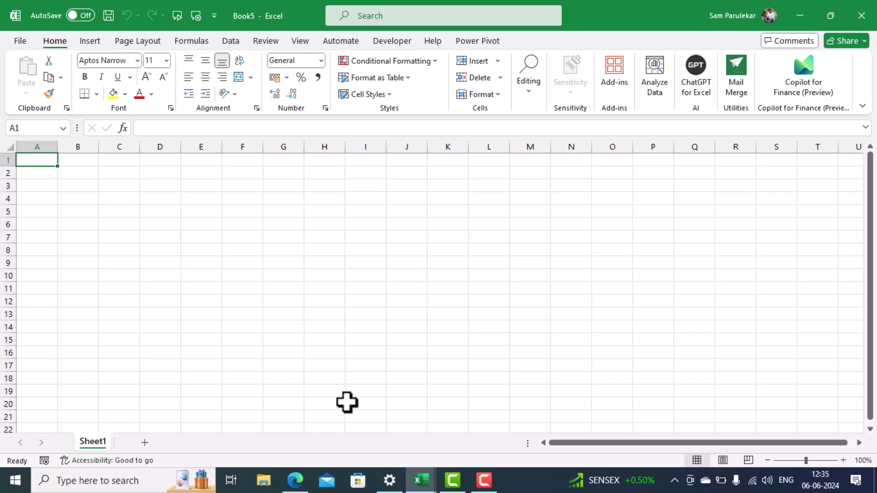
- Arrange all four open workbooks on screen using the Tiled layout
left_click(302, 42)
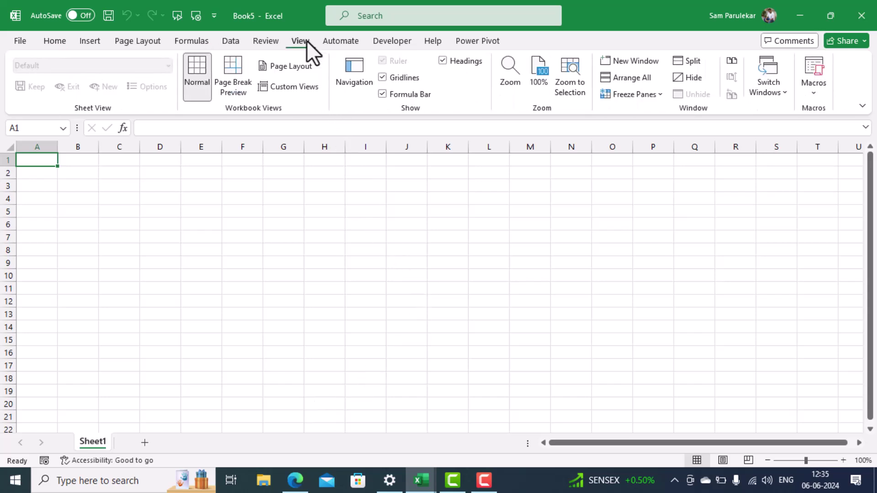
left_click(619, 79)
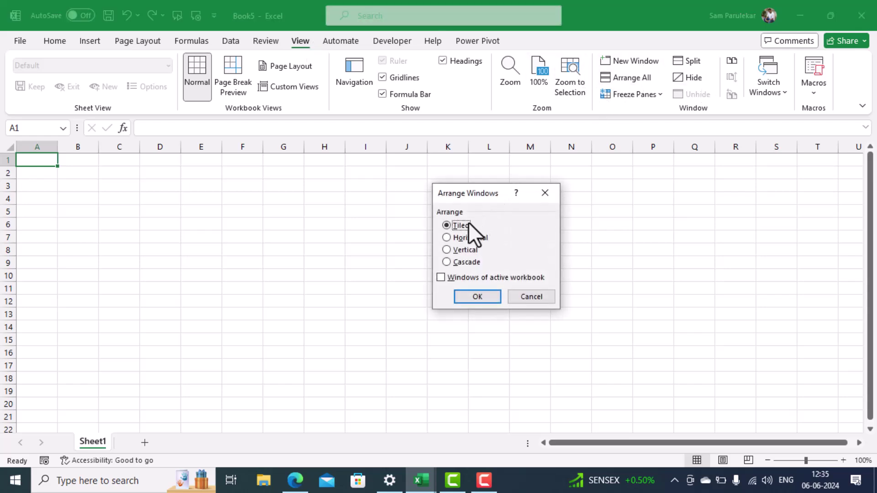
left_click(477, 297)
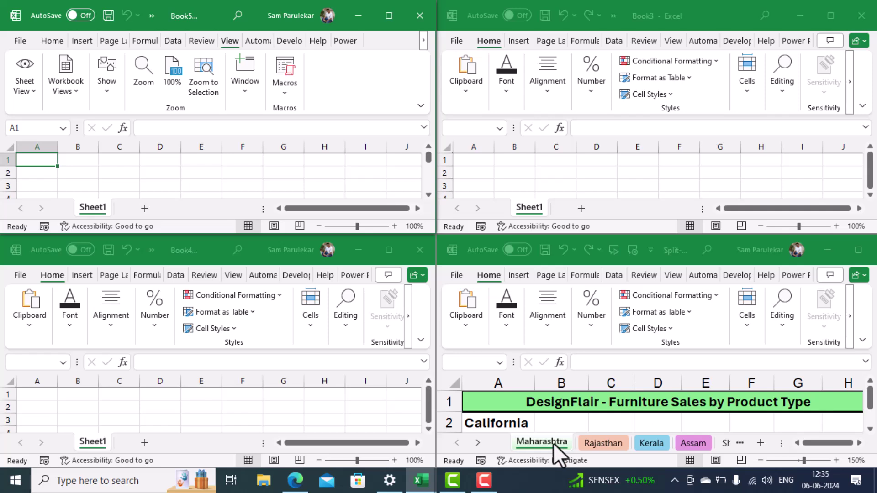
- Move the Rajasthan sheet to Book3, Kerala to Book4 and Assam to Book5
left_click(610, 442)
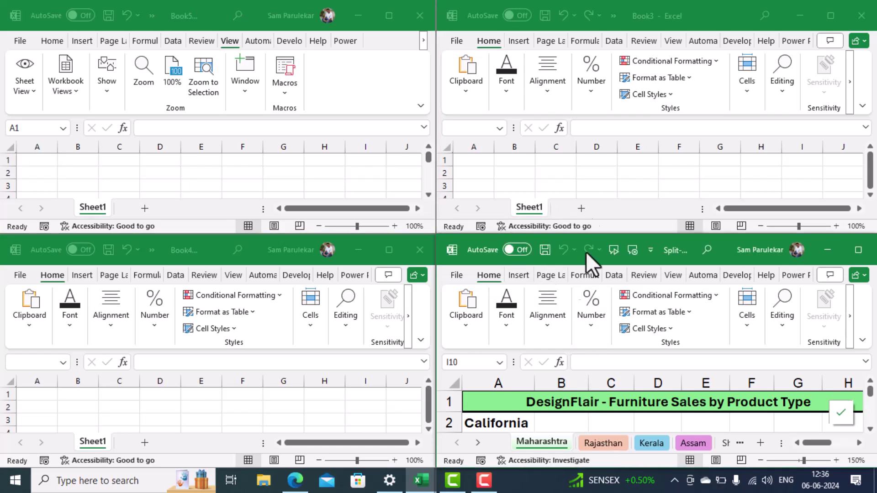
left_click_drag(603, 444, 562, 207)
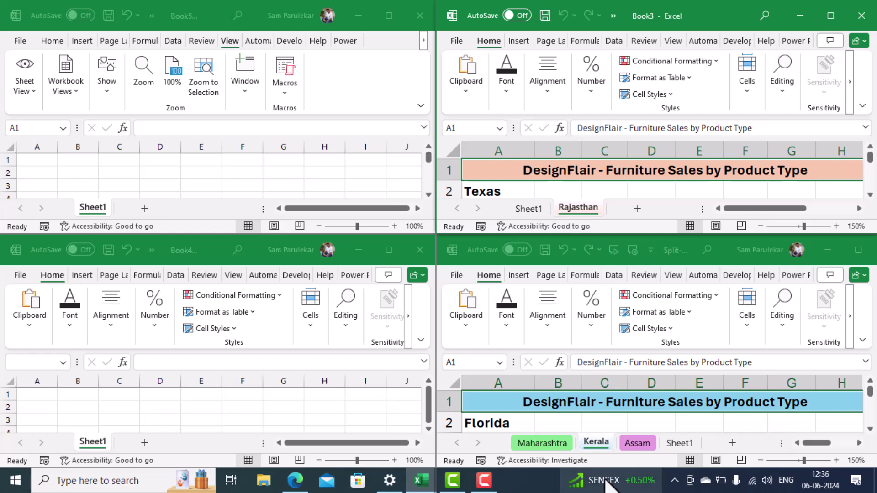
left_click(601, 445)
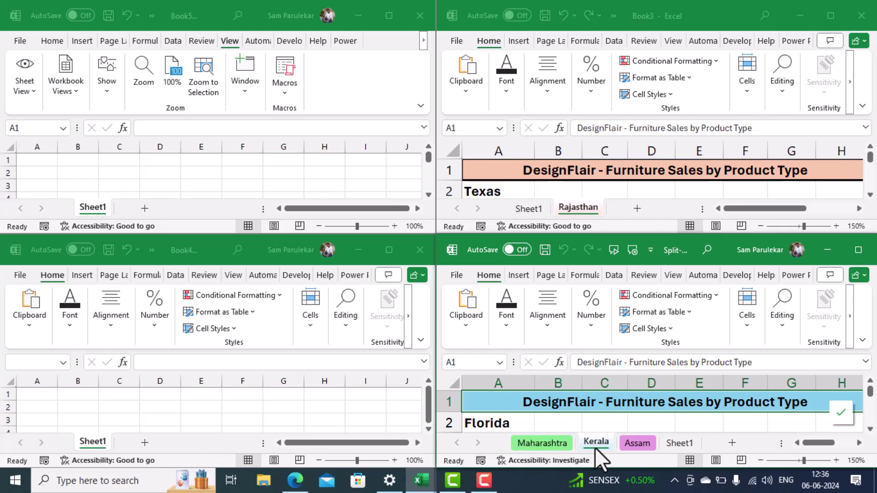
left_click_drag(113, 433, 127, 445)
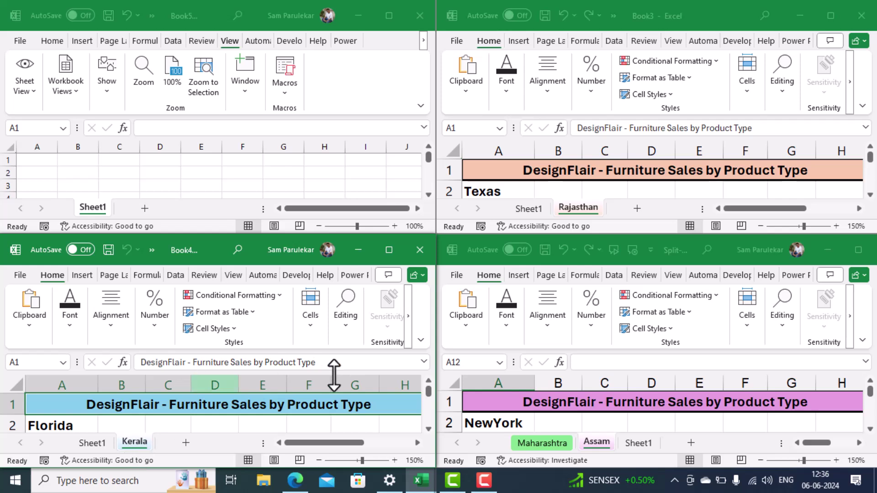
left_click(592, 442)
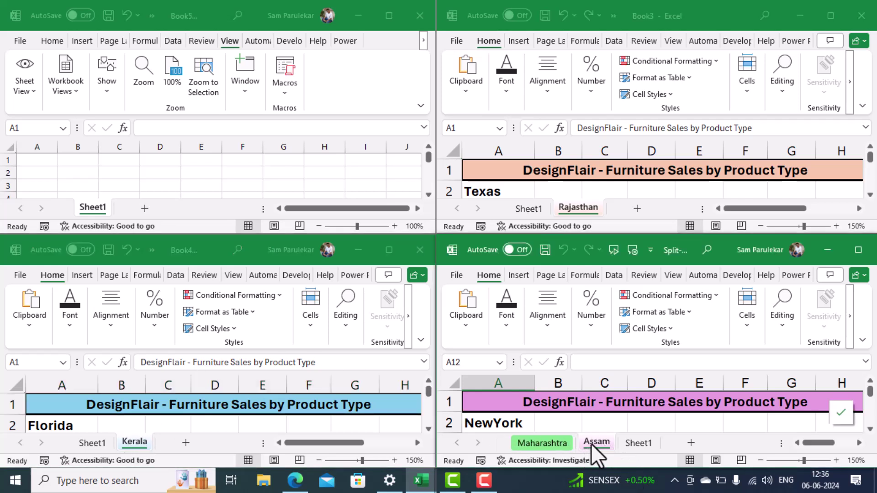
left_click_drag(593, 444, 226, 201)
left_click_drag(115, 208, 121, 208)
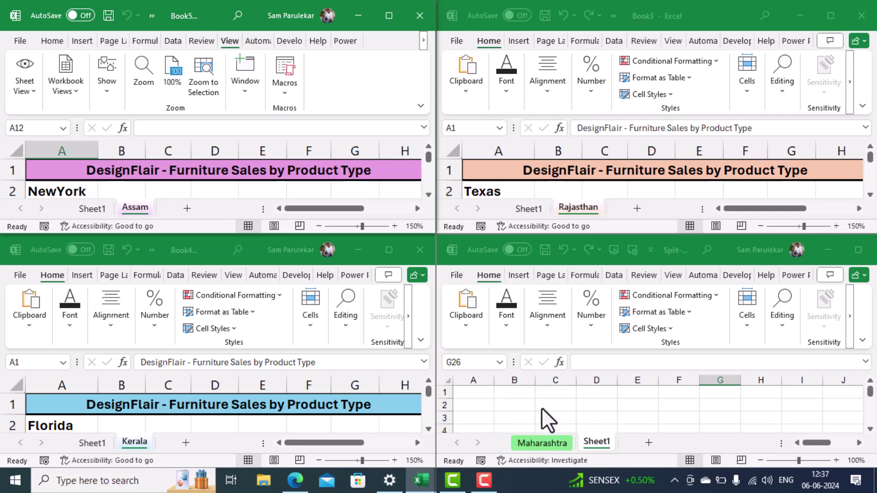
- Move Rajasthan, Assam and Kerala back into Split-Consolidate, in that order after Maharashtra
left_click(584, 207)
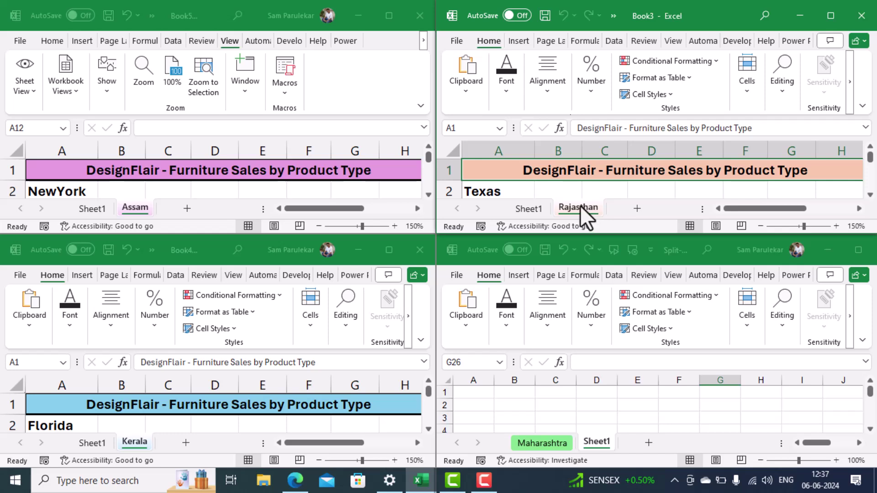
left_click_drag(580, 206, 577, 406)
left_click_drag(582, 445, 581, 445)
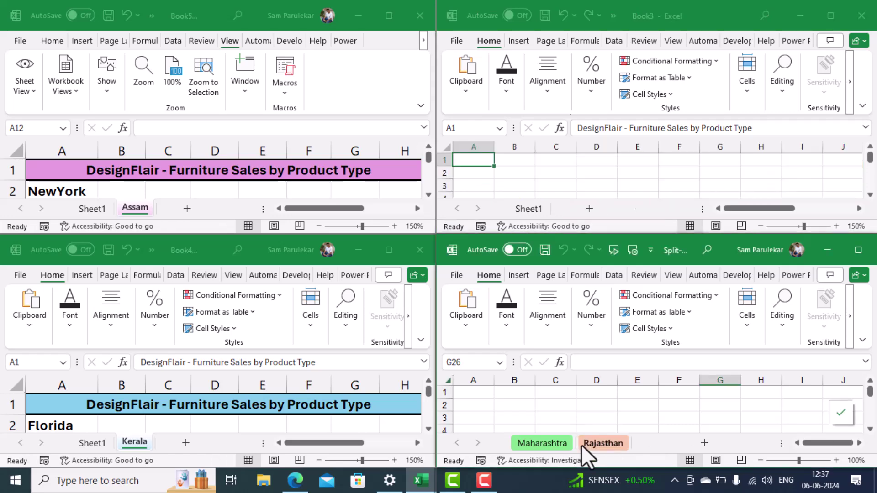
left_click(220, 194)
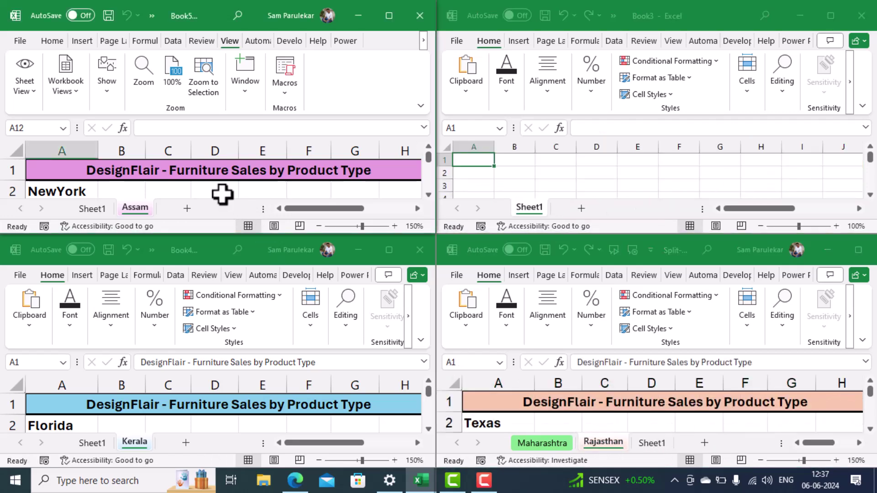
left_click_drag(136, 206, 579, 407)
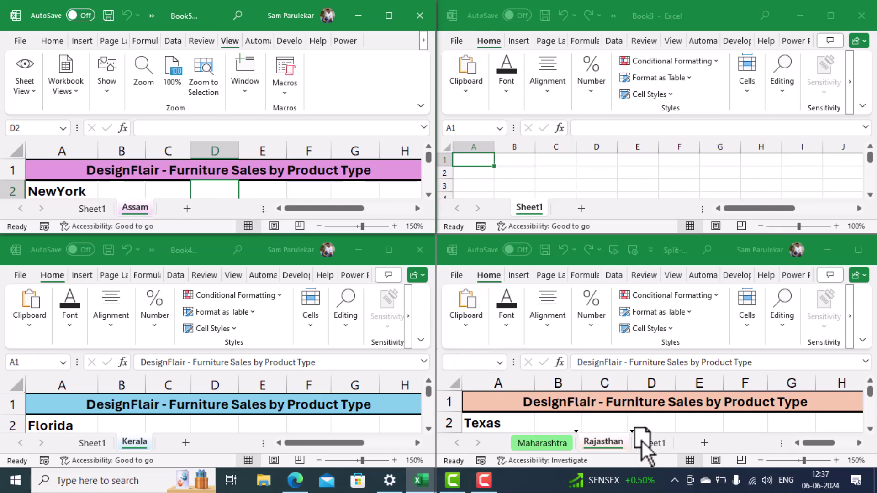
left_click_drag(642, 441, 640, 442)
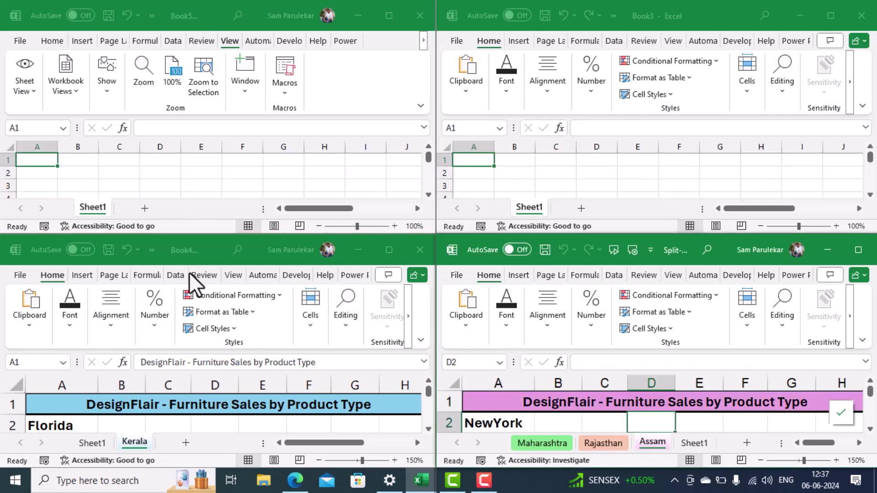
left_click(191, 242)
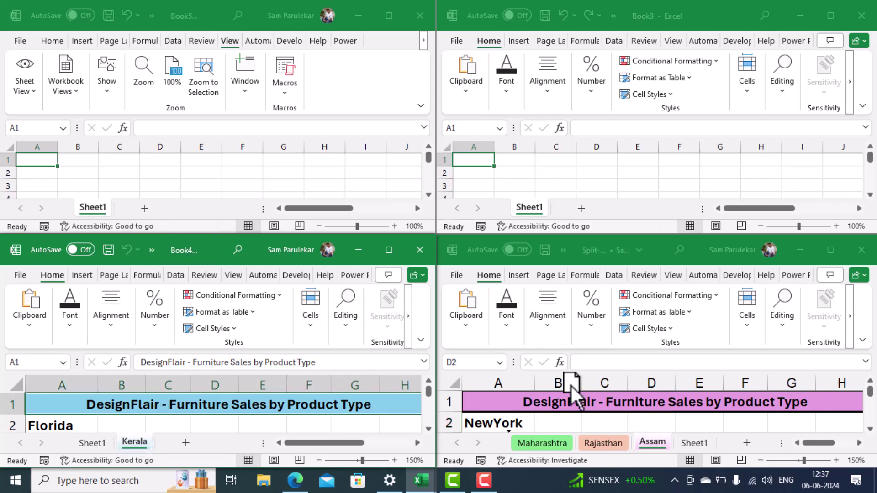
left_click_drag(571, 385, 694, 446)
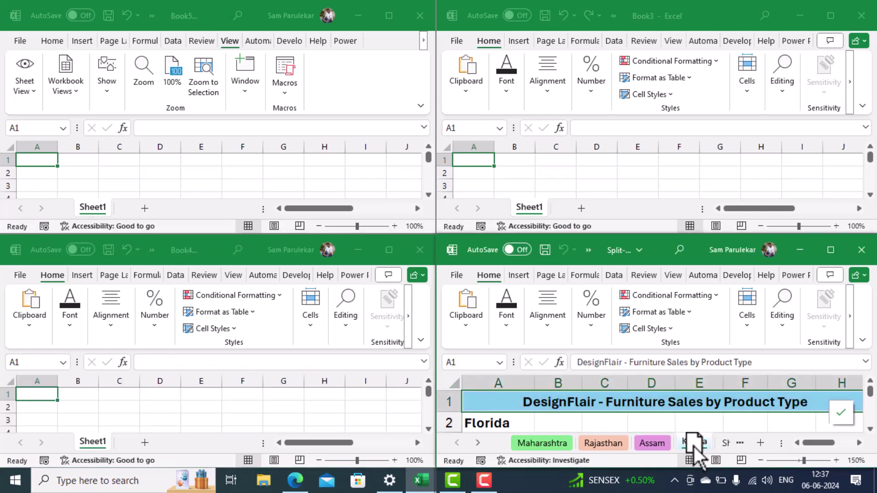
- Close the empty Book4, Book5 and Book3 workbooks without saving
left_click(420, 250)
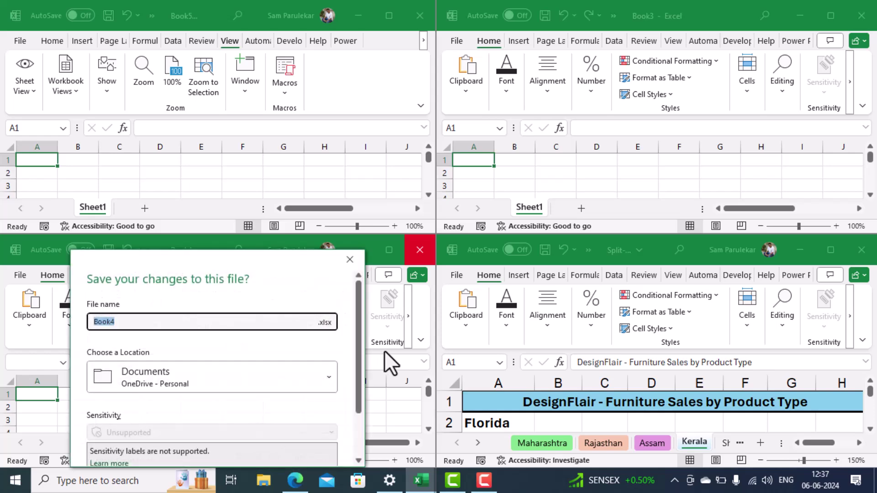
scroll(249, 412, "down", 2)
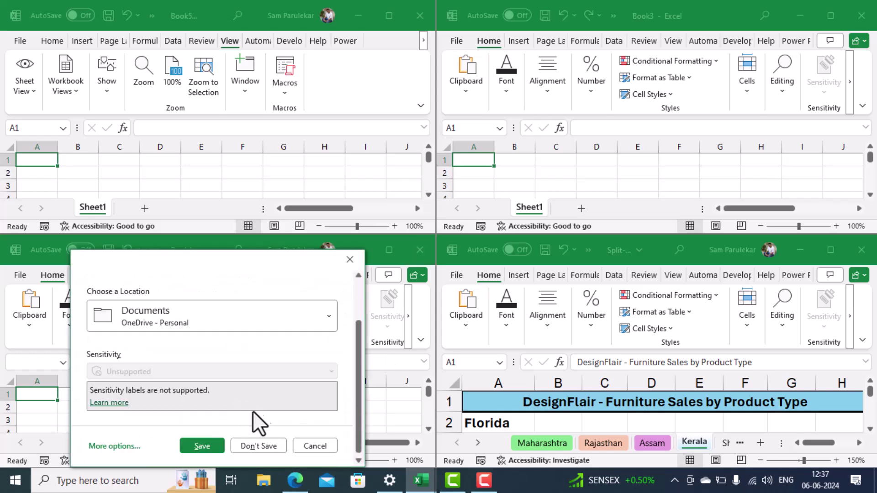
left_click(242, 448)
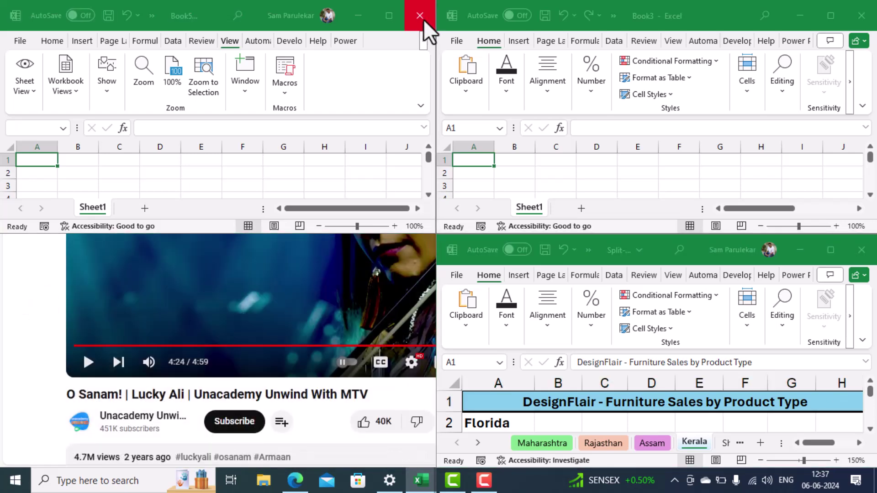
left_click(421, 16)
left_click(286, 275)
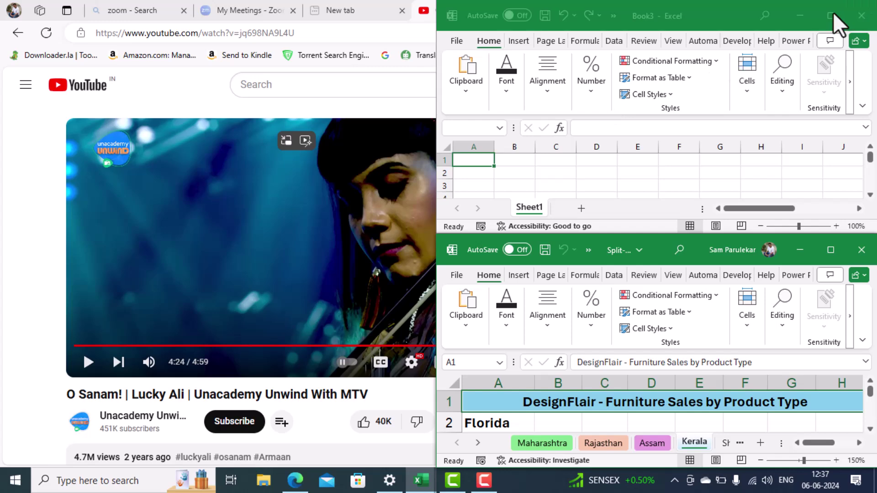
left_click(861, 17)
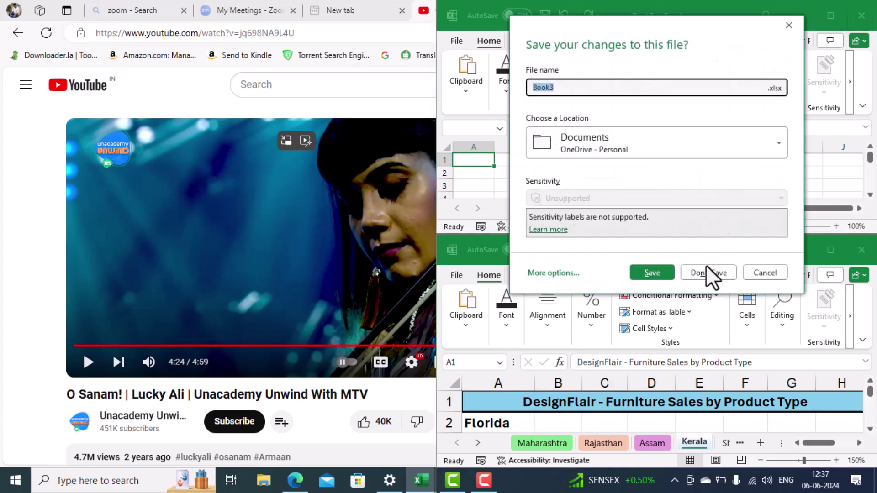
left_click(710, 273)
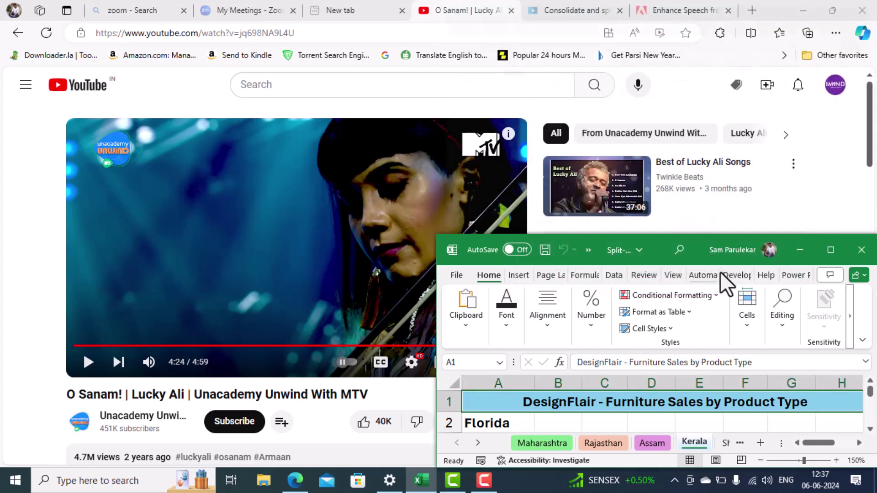
- Maximize the Split-Consolidate window to fill the screen
left_click(831, 251)
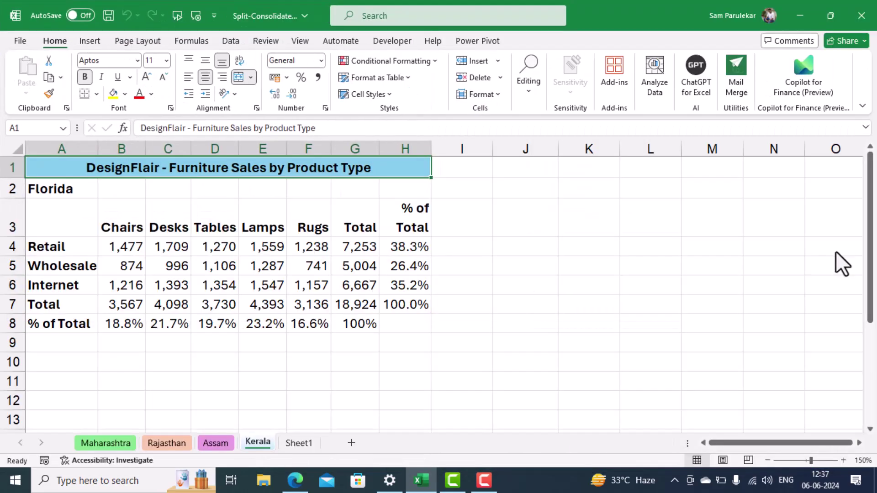